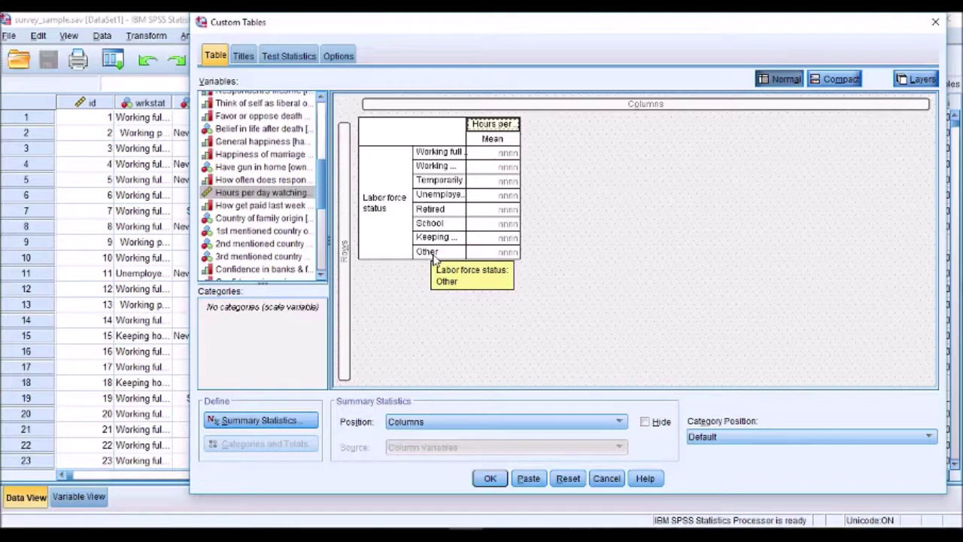
Label the mean of Hours per day watching TV as Average, with the nnnn format and 2 decimals
{"action": "left_click", "coordinate": [305, 420]}
{"action": "left_click", "coordinate": [582, 195]}
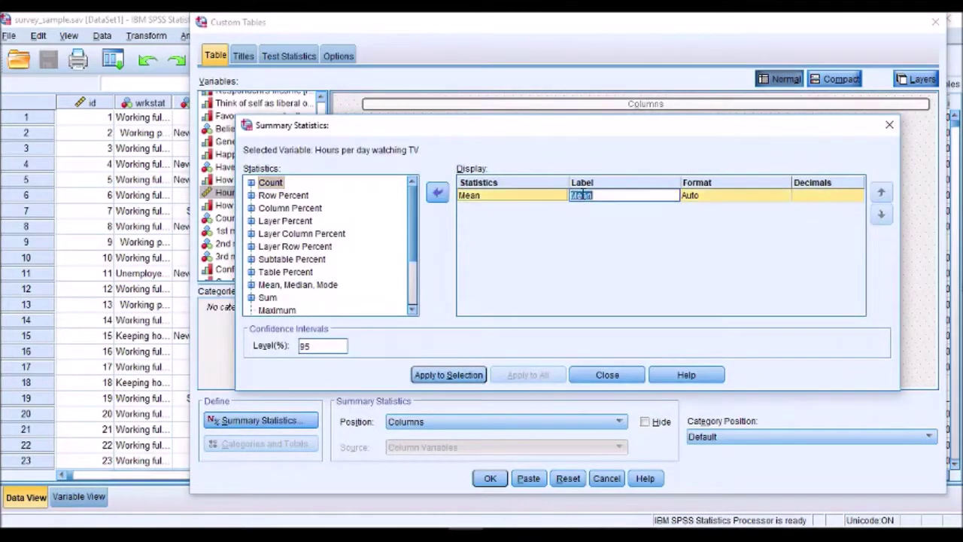
{"action": "type", "text": "Average"}
{"action": "left_click", "coordinate": [741, 195]}
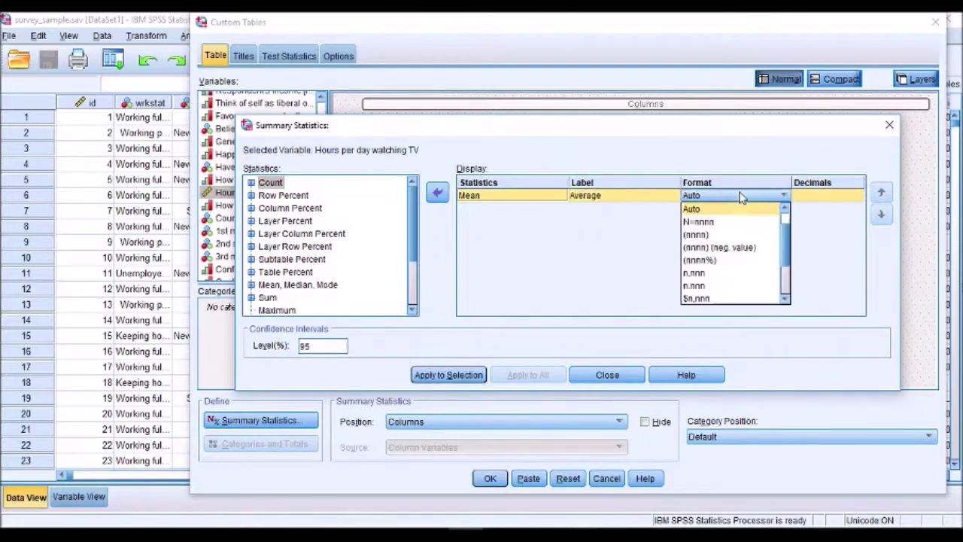
{"action": "left_click", "coordinate": [730, 210]}
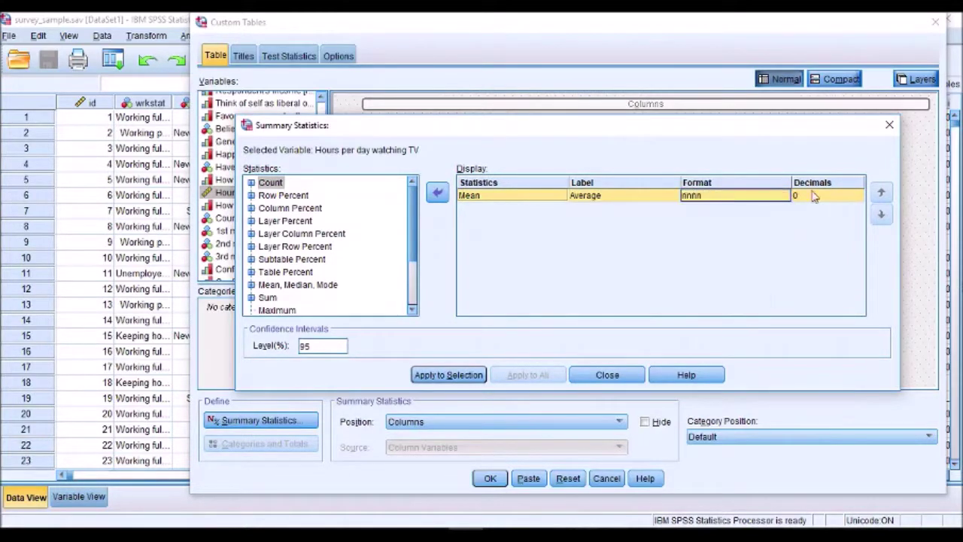
{"action": "left_click", "coordinate": [838, 197]}
{"action": "left_click", "coordinate": [859, 193]}
{"action": "left_click", "coordinate": [858, 193]}
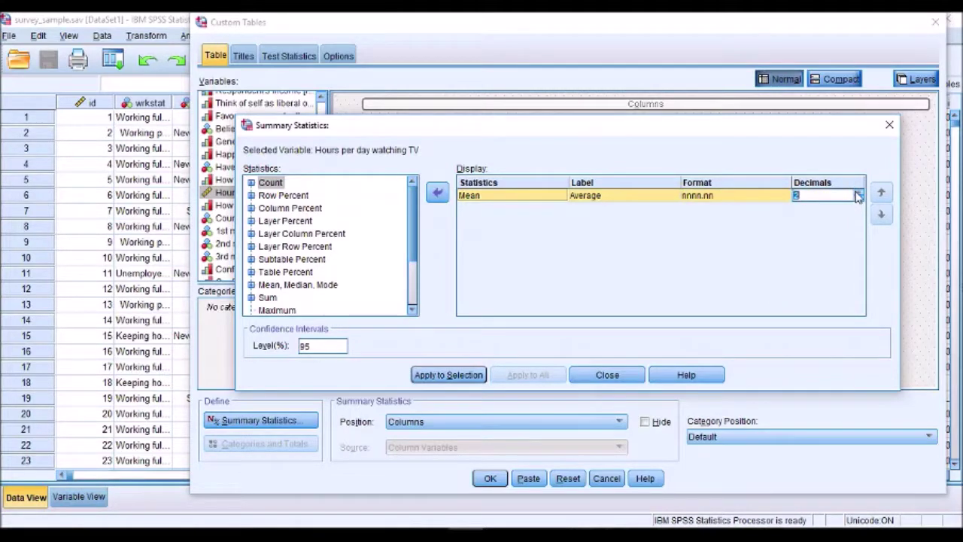
{"action": "left_click", "coordinate": [454, 375]}
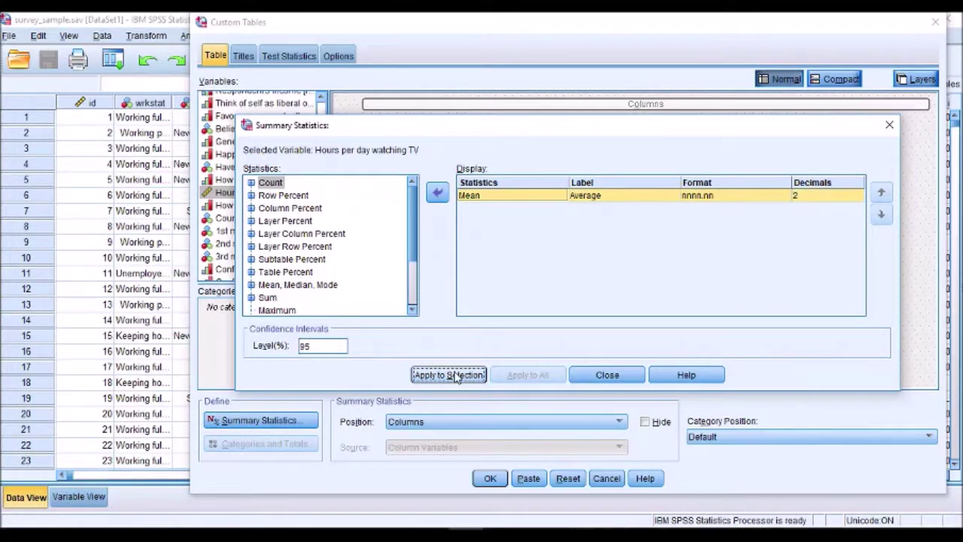
{"action": "left_click", "coordinate": [590, 380]}
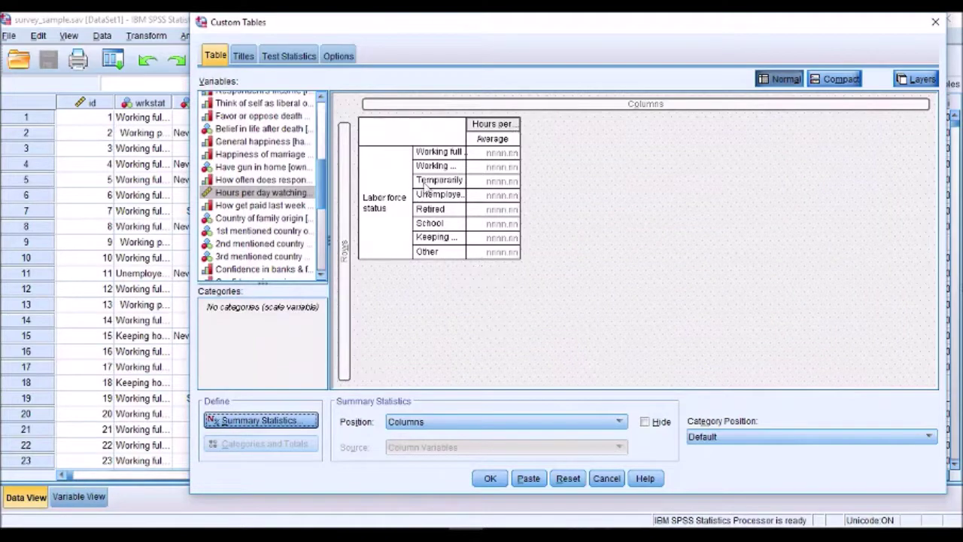
Add a total to the Labor force status categories in the custom table
{"action": "left_click", "coordinate": [407, 202]}
{"action": "left_click", "coordinate": [264, 443]}
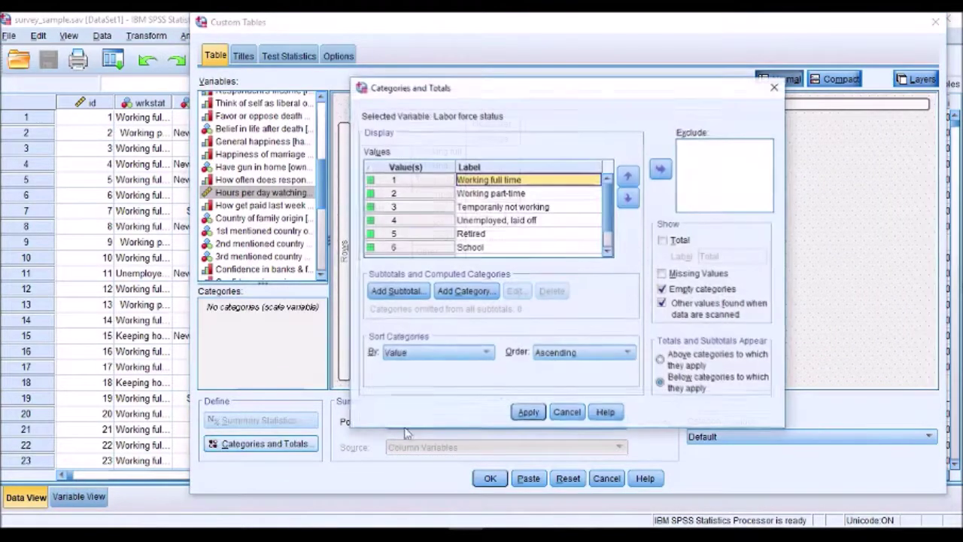
{"action": "left_click", "coordinate": [661, 240]}
{"action": "left_click", "coordinate": [528, 412]}
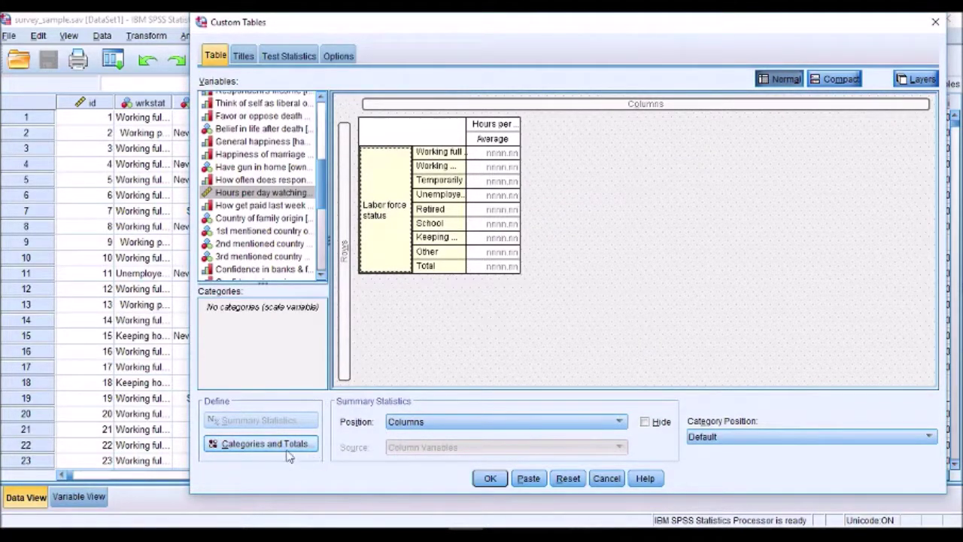
{"action": "left_click", "coordinate": [493, 482]}
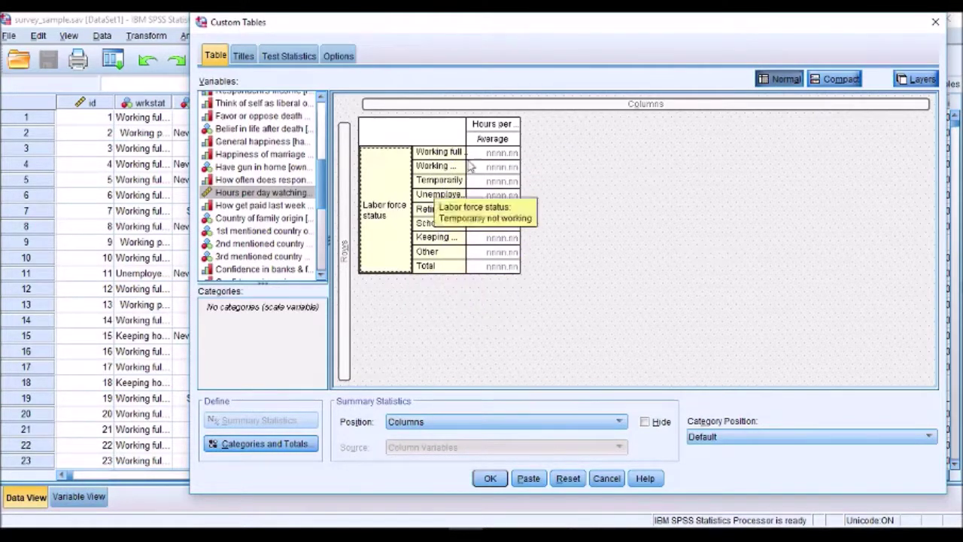
{"action": "left_click", "coordinate": [488, 130]}
{"action": "left_click", "coordinate": [276, 419]}
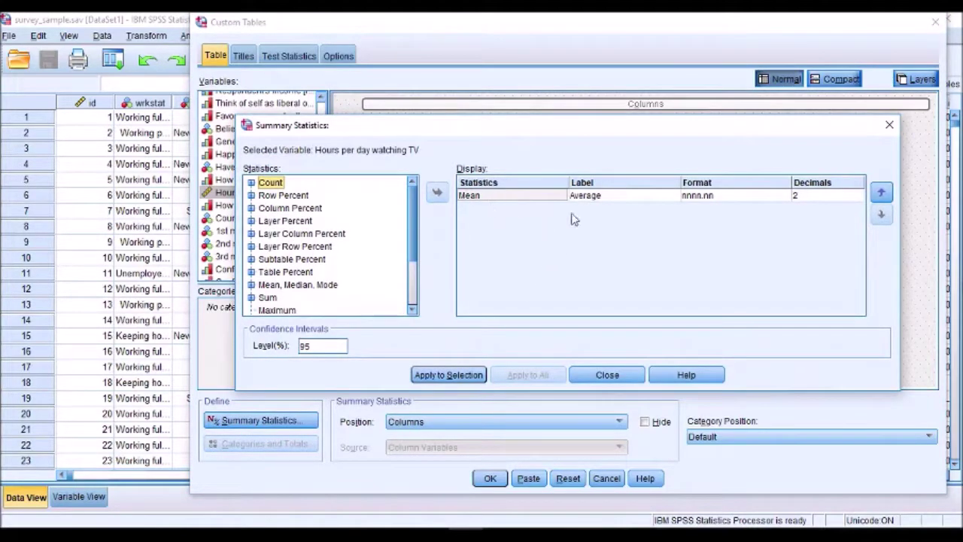
{"action": "left_click", "coordinate": [607, 375]}
Sort the Labor force status categories by Mean (tvhours) in descending order
{"action": "left_click", "coordinate": [390, 265]}
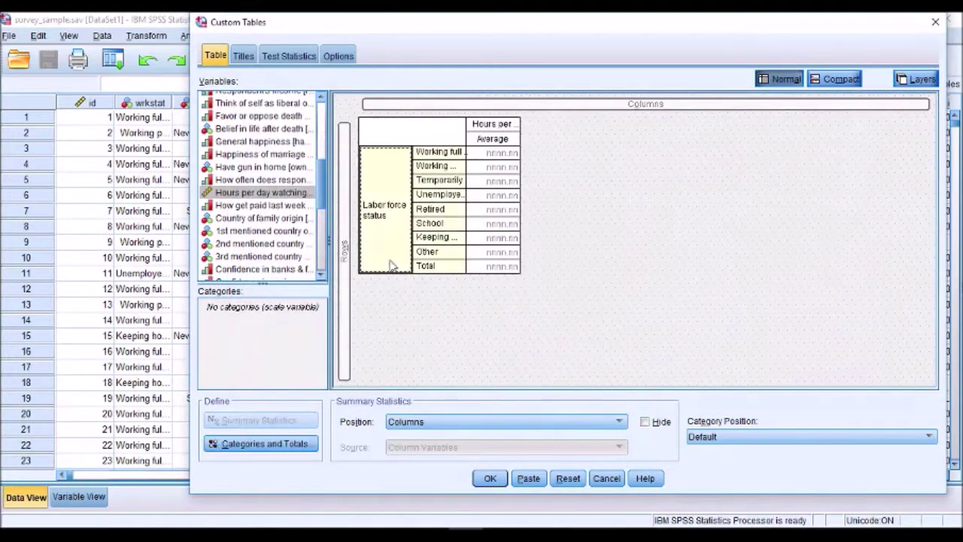
{"action": "left_click", "coordinate": [265, 443]}
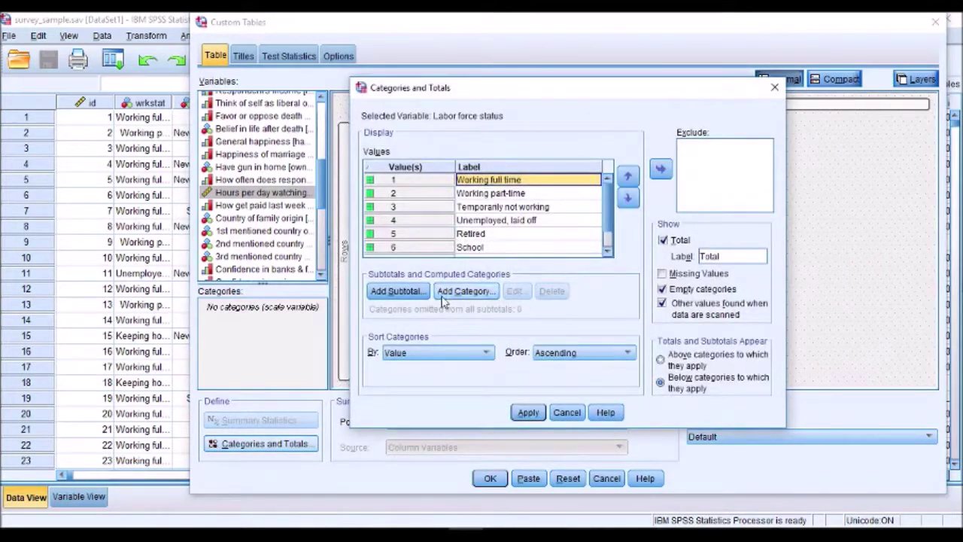
{"action": "left_click", "coordinate": [411, 353]}
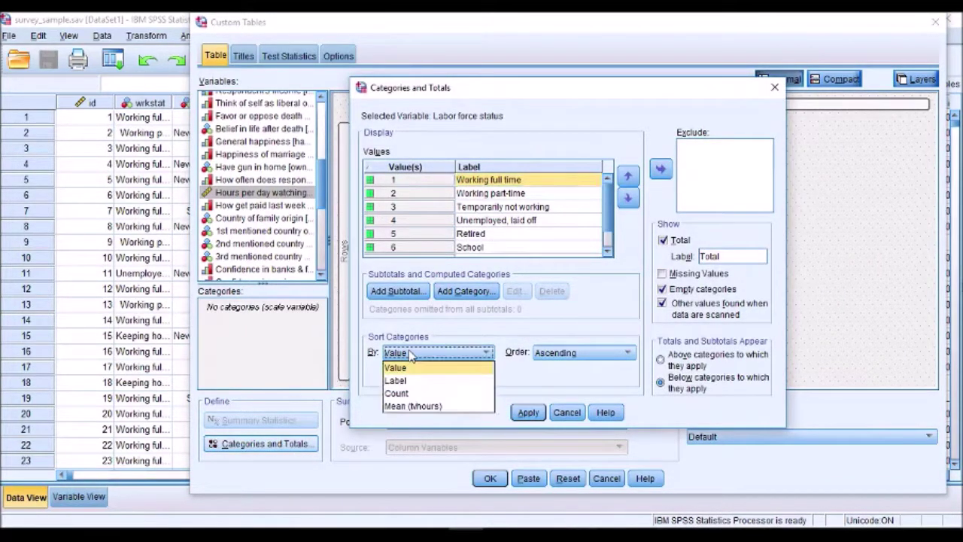
{"action": "left_click", "coordinate": [405, 406]}
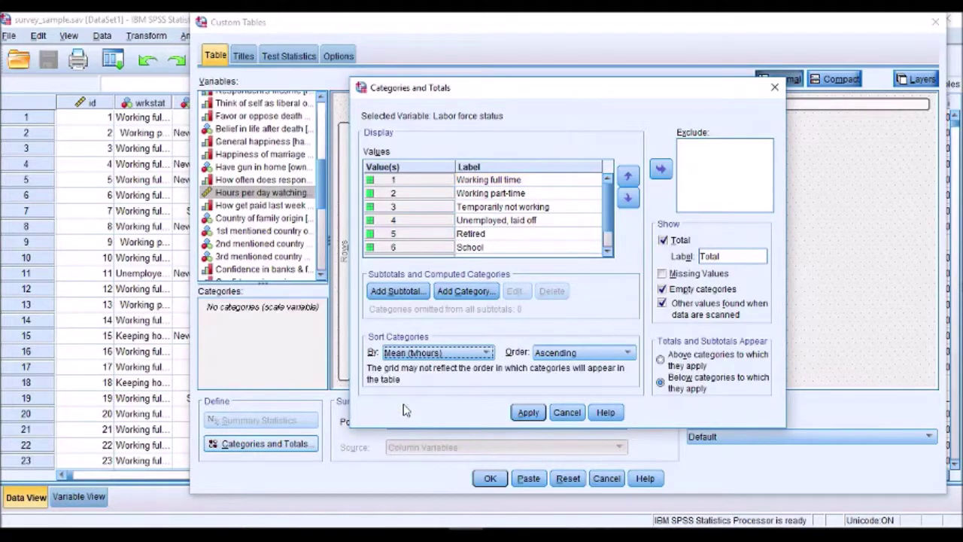
{"action": "left_click", "coordinate": [543, 354]}
{"action": "left_click", "coordinate": [548, 380]}
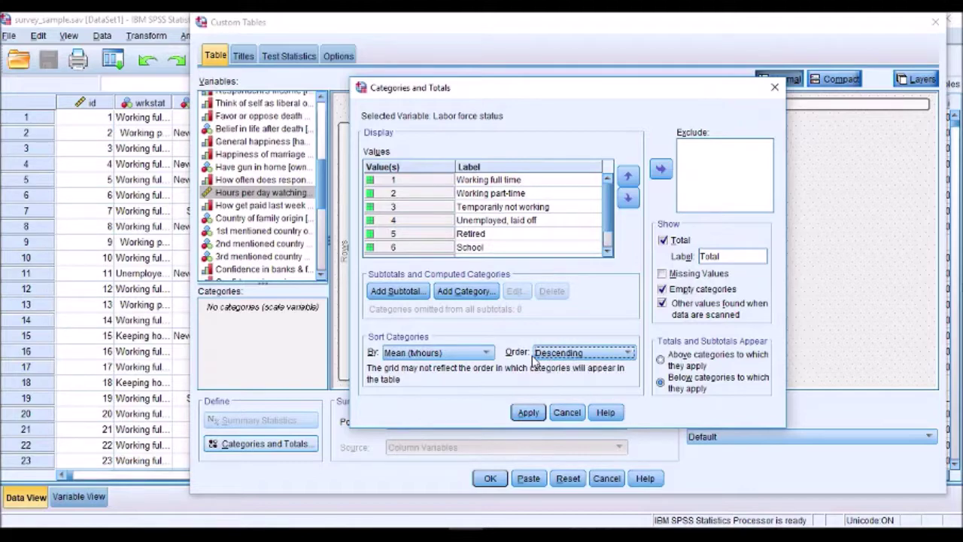
{"action": "left_click", "coordinate": [528, 413]}
Generate the custom table and review the average TV hours by labor force status in the output
{"action": "left_click", "coordinate": [490, 478]}
{"action": "left_click", "coordinate": [425, 288]}
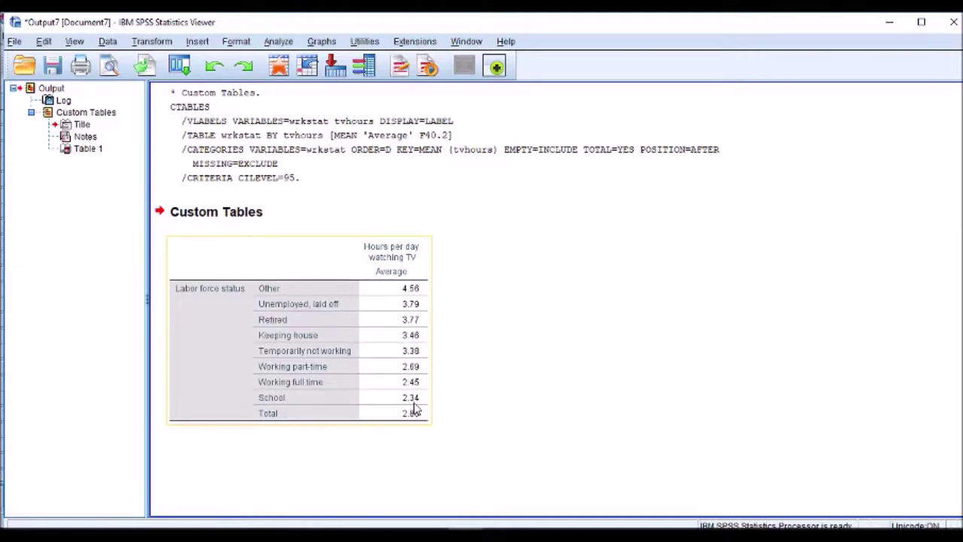
{"action": "left_click", "coordinate": [570, 388]}
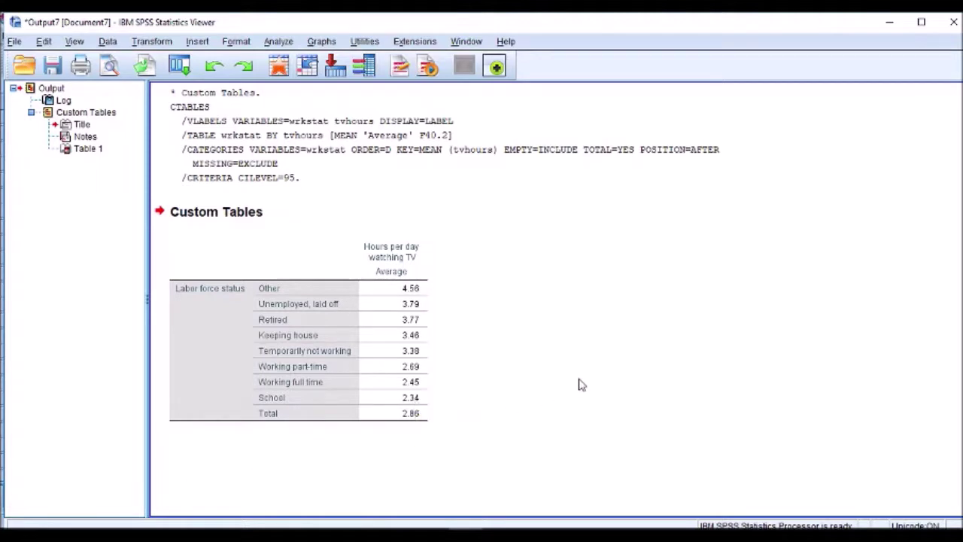
{"action": "left_click", "coordinate": [432, 291]}
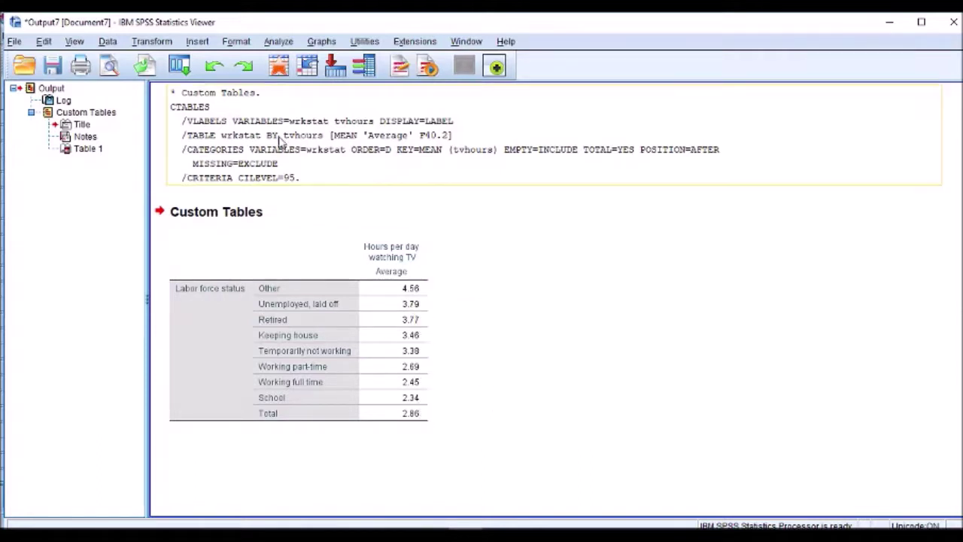
Rerun the custom table with column means compared and significance values displayed in a separate table
{"action": "left_click", "coordinate": [179, 67]}
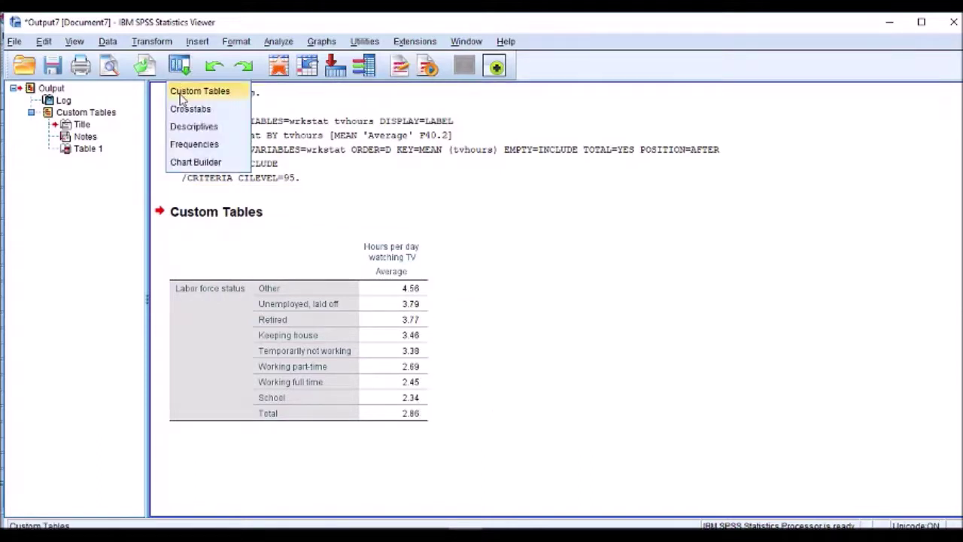
{"action": "left_click", "coordinate": [182, 97]}
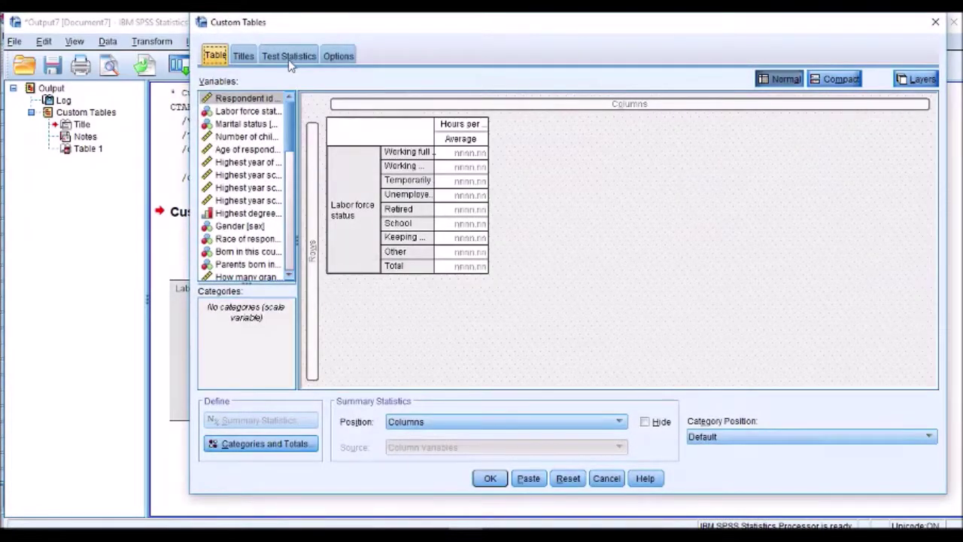
{"action": "left_click", "coordinate": [290, 57]}
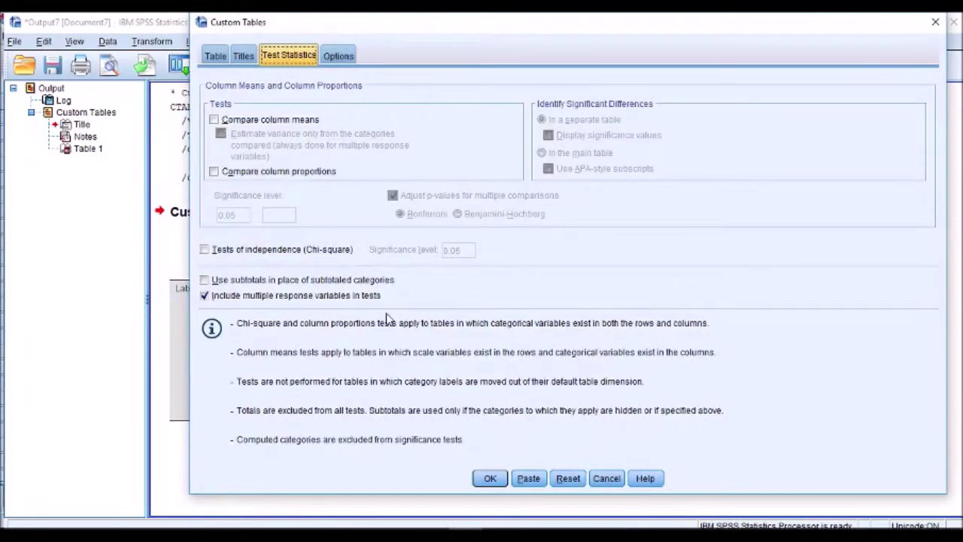
{"action": "left_click", "coordinate": [277, 122]}
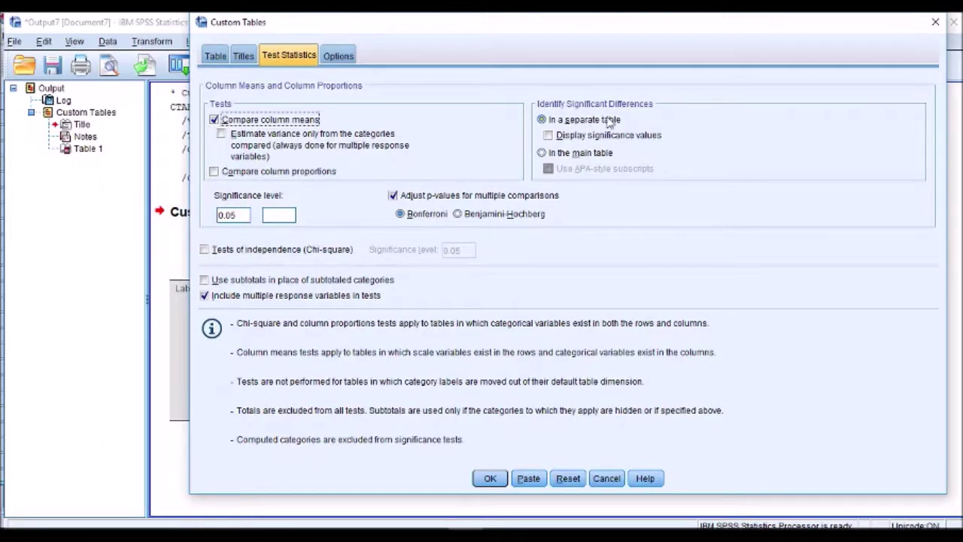
{"action": "left_click", "coordinate": [549, 136]}
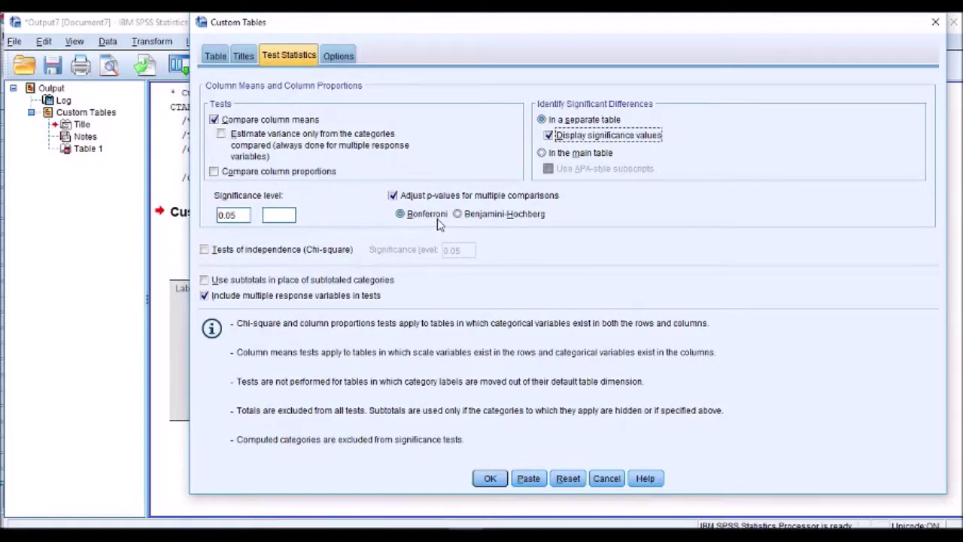
{"action": "left_click", "coordinate": [491, 478]}
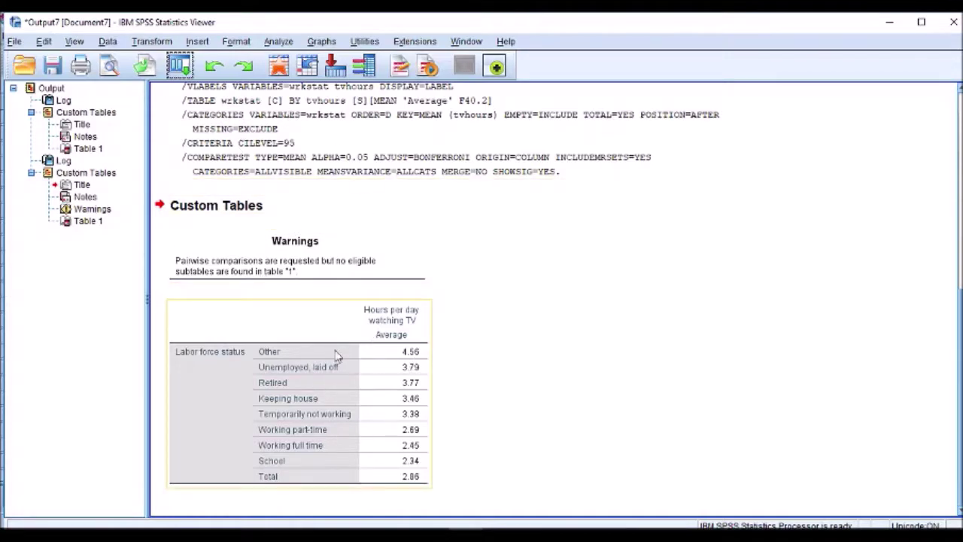
Reopen the custom table definition, swap its row and column variables, and position the summary statistics in rows
{"action": "left_click", "coordinate": [179, 66]}
{"action": "left_click", "coordinate": [192, 91]}
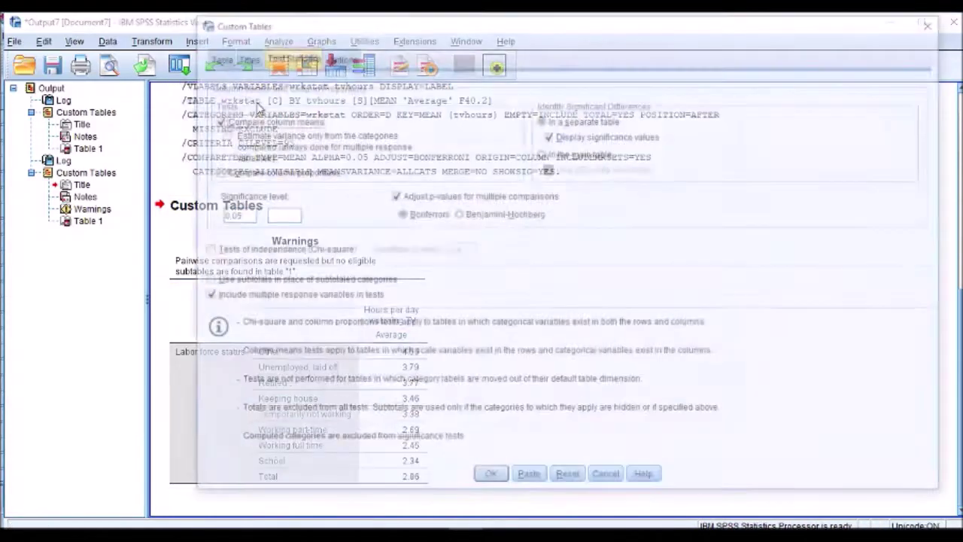
{"action": "left_click", "coordinate": [214, 56]}
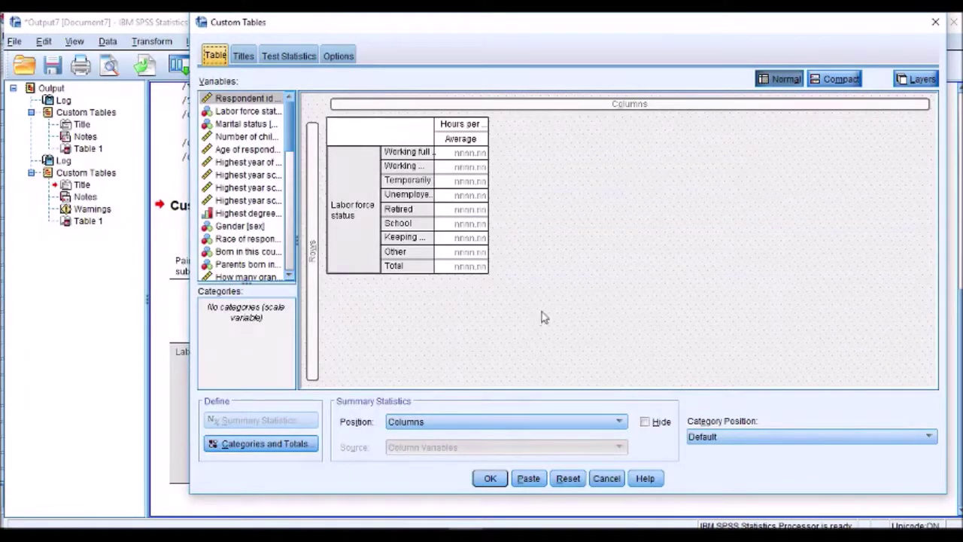
{"action": "right_click", "coordinate": [598, 179]}
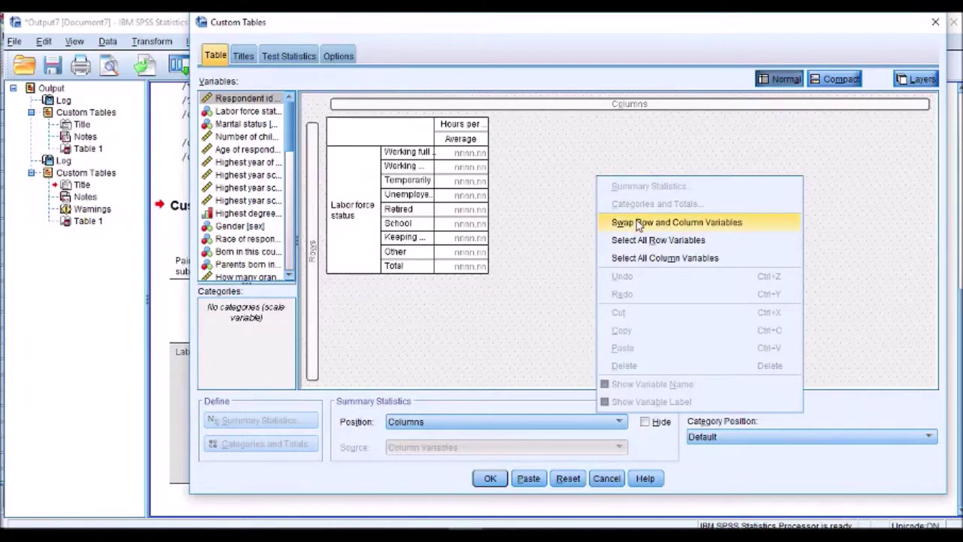
{"action": "left_click", "coordinate": [638, 224]}
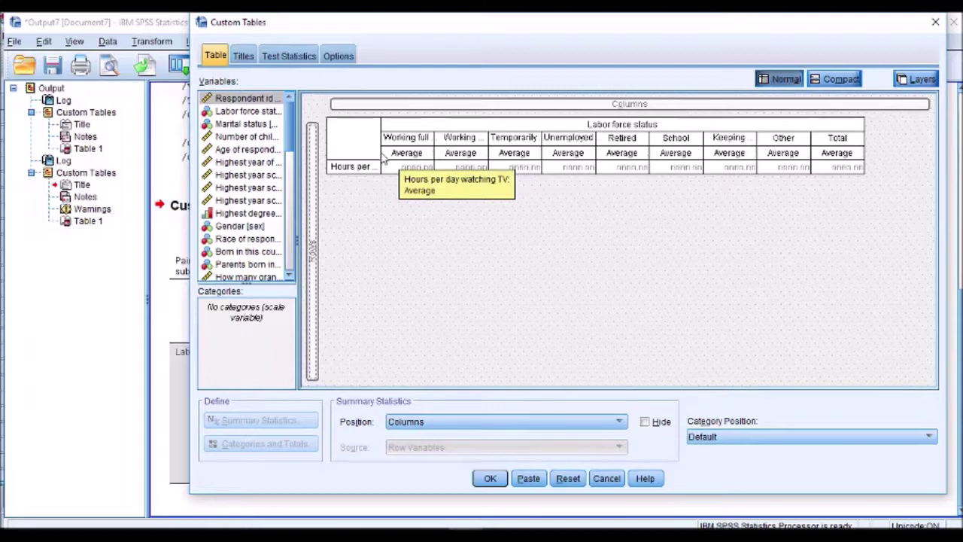
{"action": "left_click", "coordinate": [441, 423]}
{"action": "left_click", "coordinate": [443, 439]}
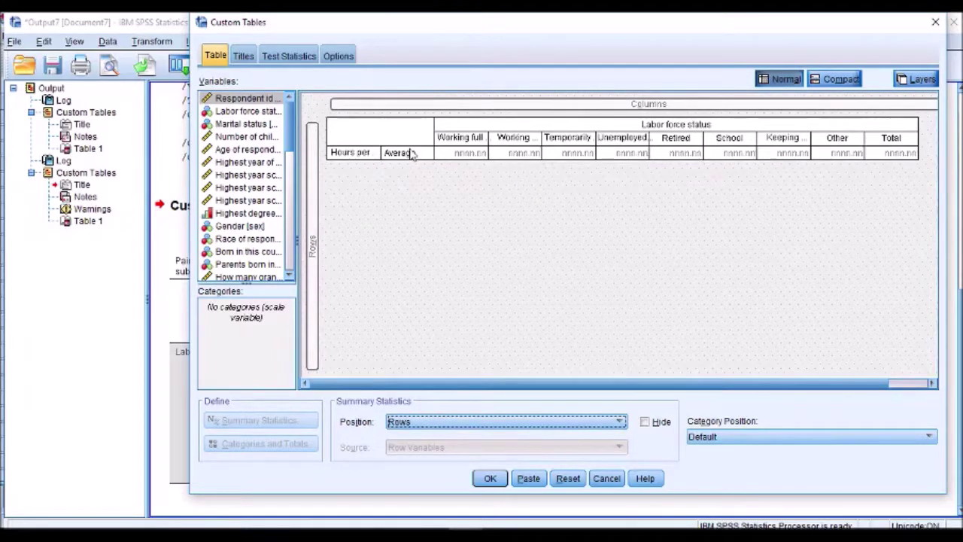
Add the Count statistic to Hours per day watching TV and label it N
{"action": "left_click", "coordinate": [359, 155]}
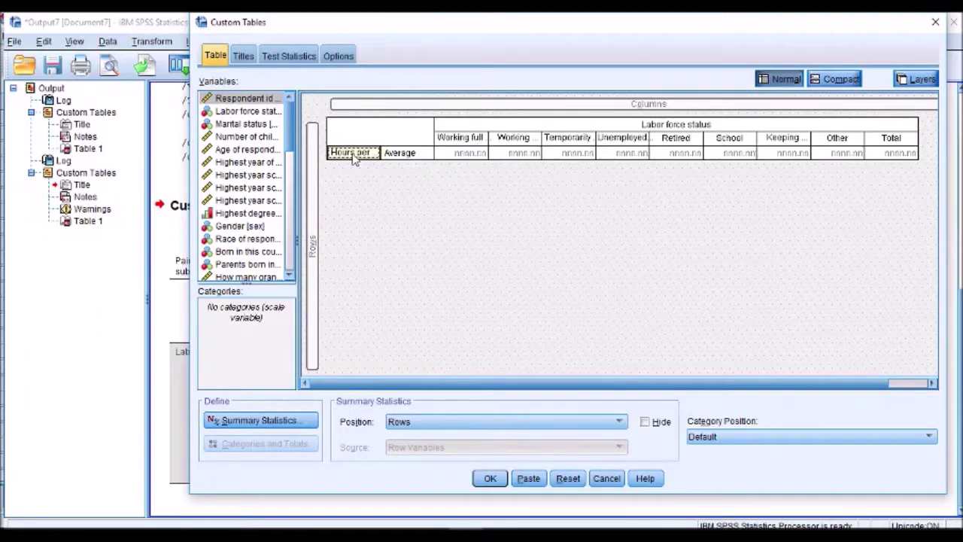
{"action": "left_click", "coordinate": [295, 423]}
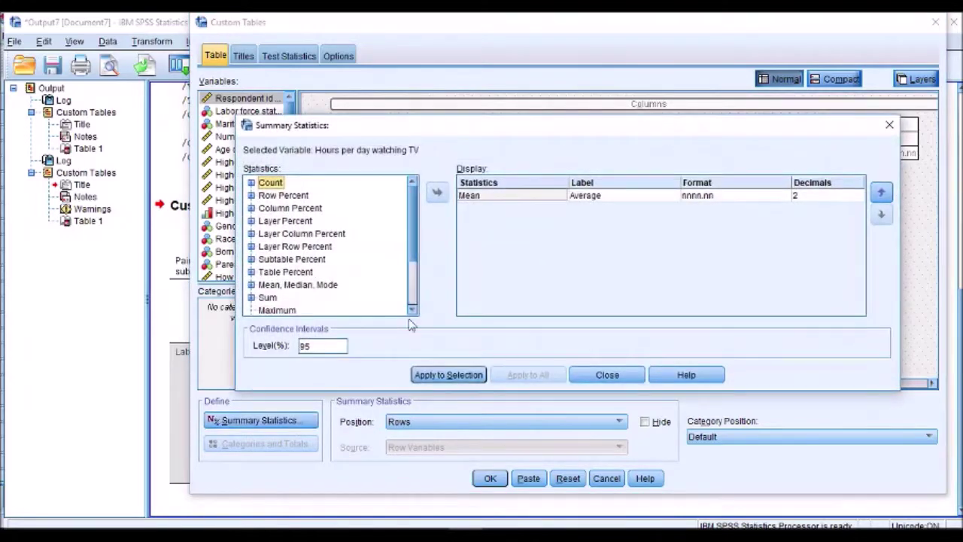
{"action": "left_click", "coordinate": [252, 183]}
{"action": "left_click", "coordinate": [271, 183]}
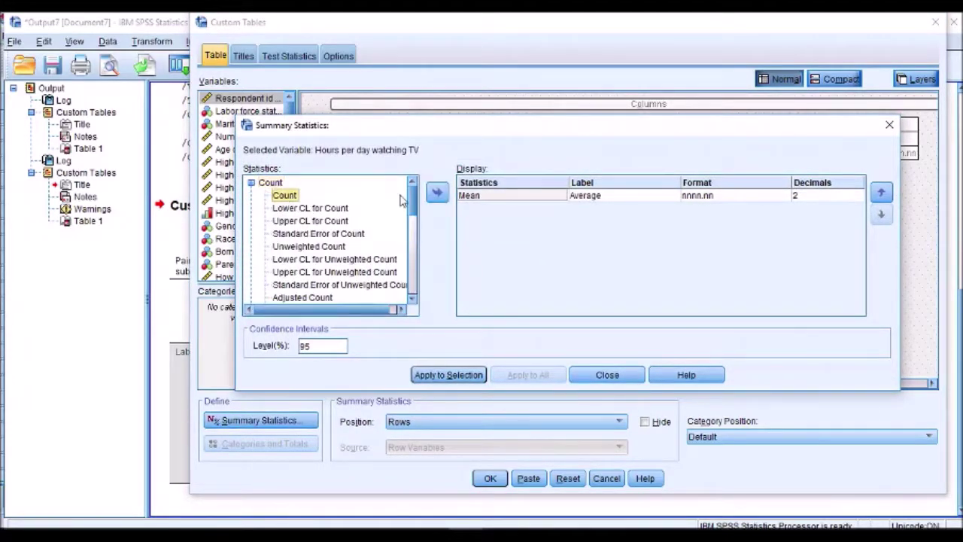
{"action": "left_click", "coordinate": [436, 192]}
{"action": "left_click", "coordinate": [446, 375]}
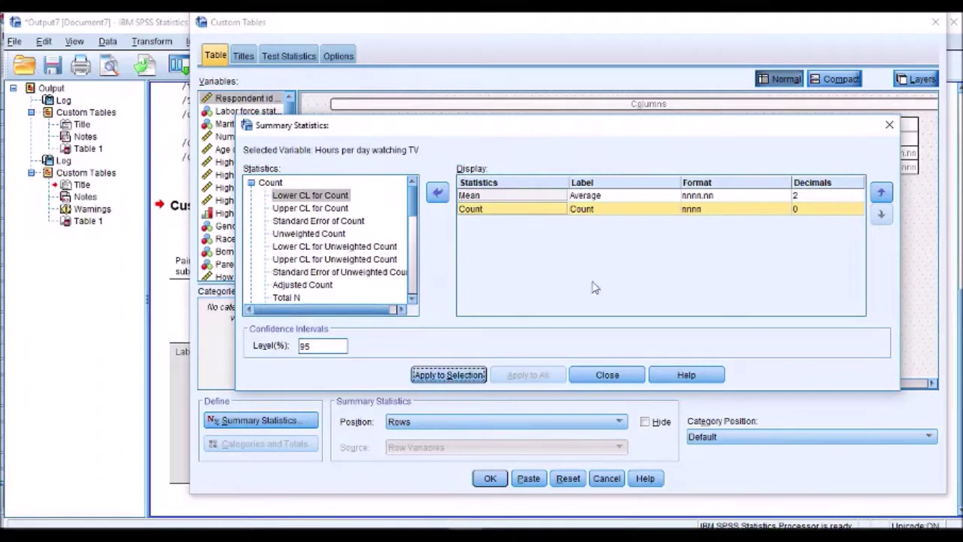
{"action": "left_click", "coordinate": [600, 209]}
{"action": "type", "text": "N"}
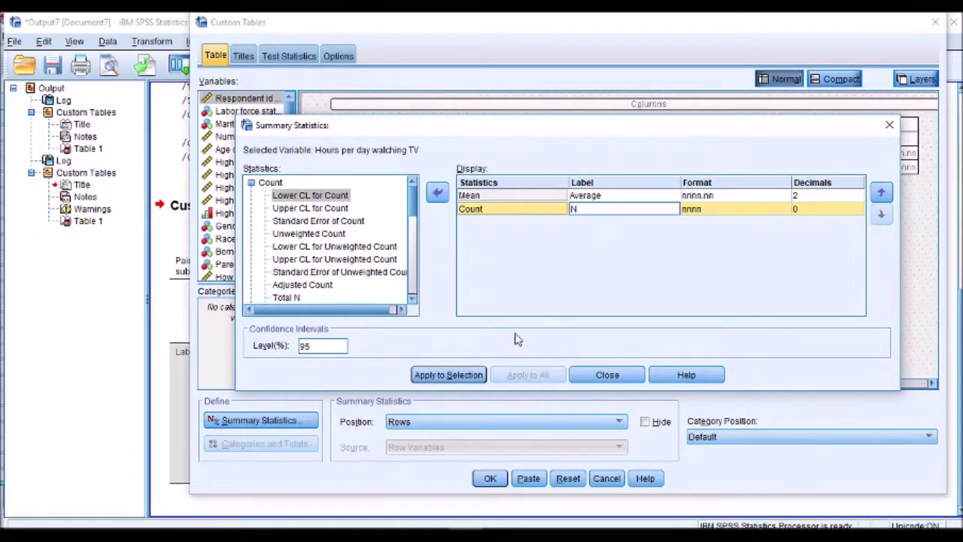
{"action": "left_click", "coordinate": [449, 375]}
{"action": "left_click", "coordinate": [608, 375]}
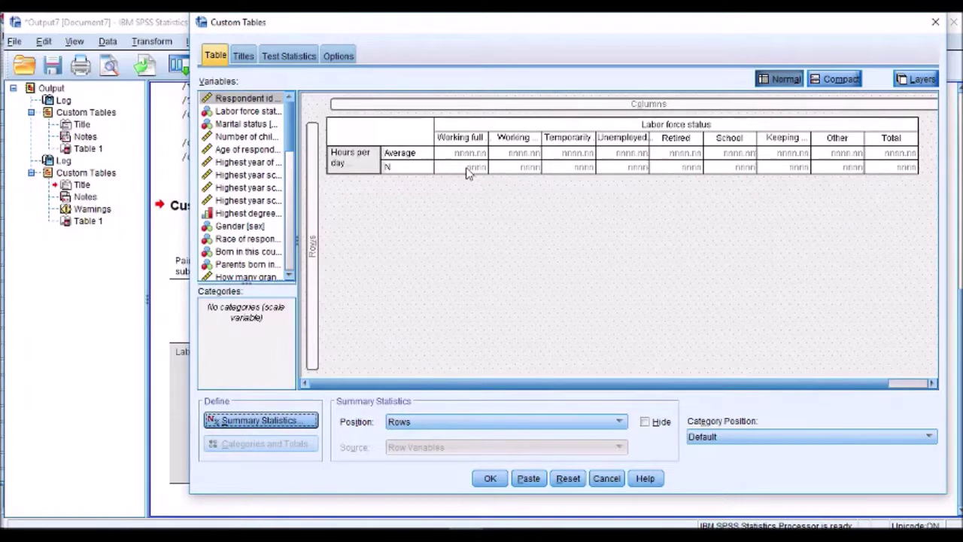
Generate the custom table with the N row and review its averages, counts and column means comparisons
{"action": "left_click", "coordinate": [490, 479]}
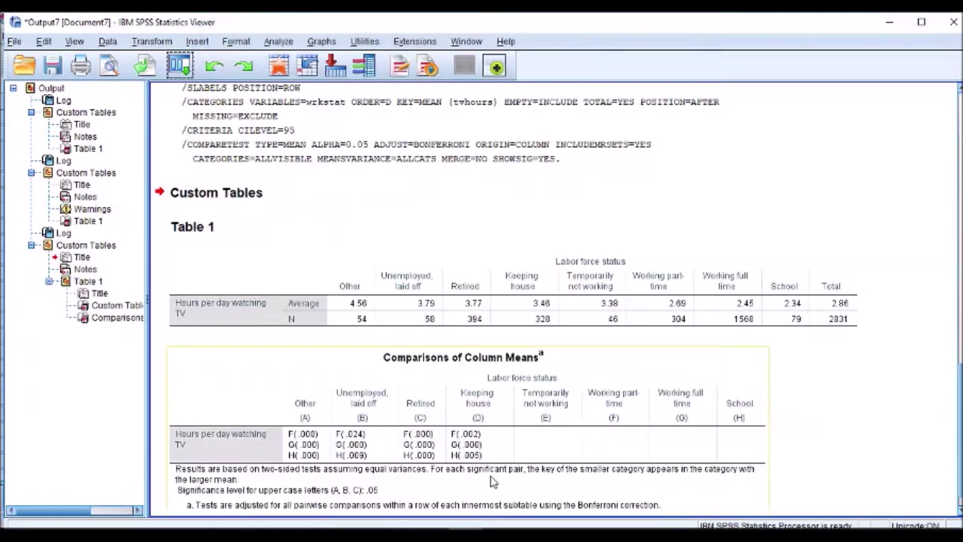
{"action": "left_click", "coordinate": [407, 310]}
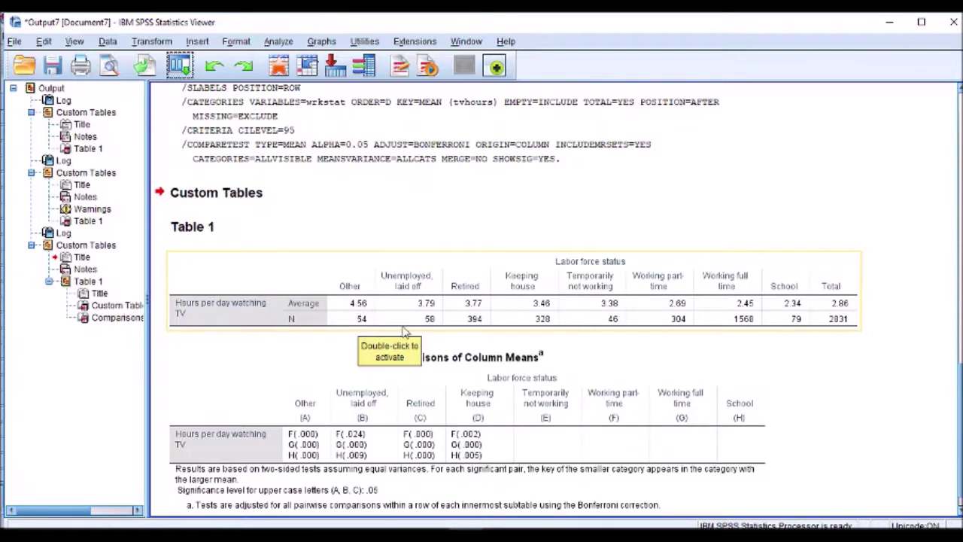
{"action": "scroll", "coordinate": [410, 335], "scroll_direction": "down", "scroll_amount": 1}
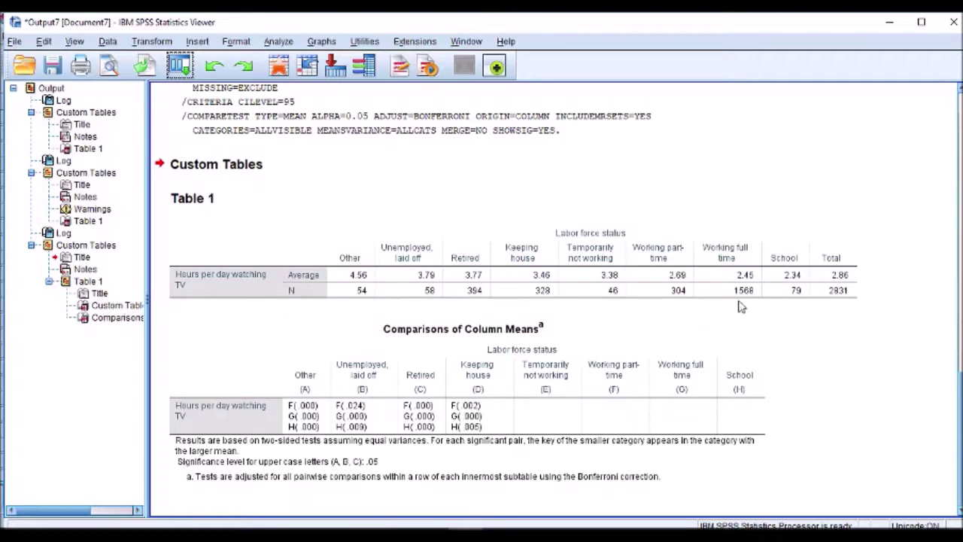
Reopen the custom table definition and add Number of children to the rows below Hours per day watching TV
{"action": "left_click", "coordinate": [181, 66]}
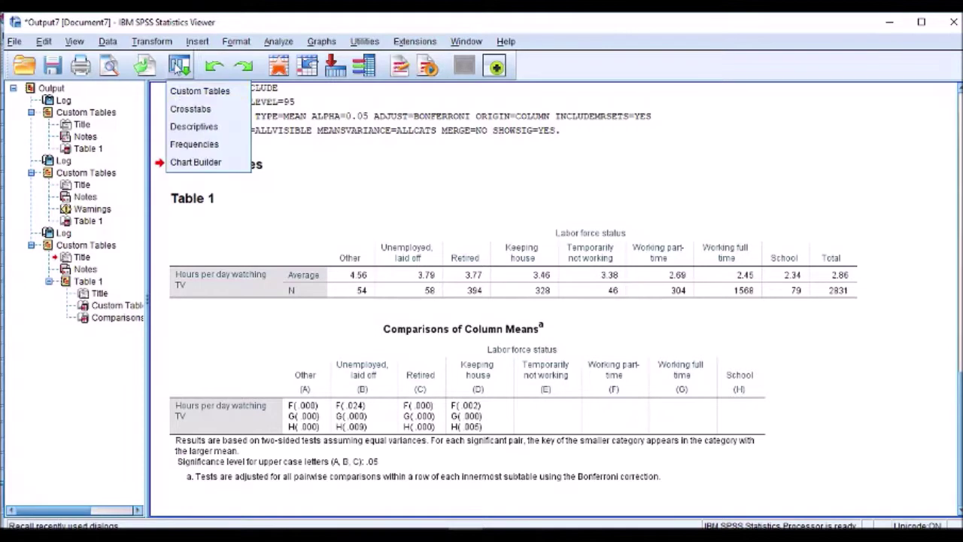
{"action": "left_click", "coordinate": [185, 93]}
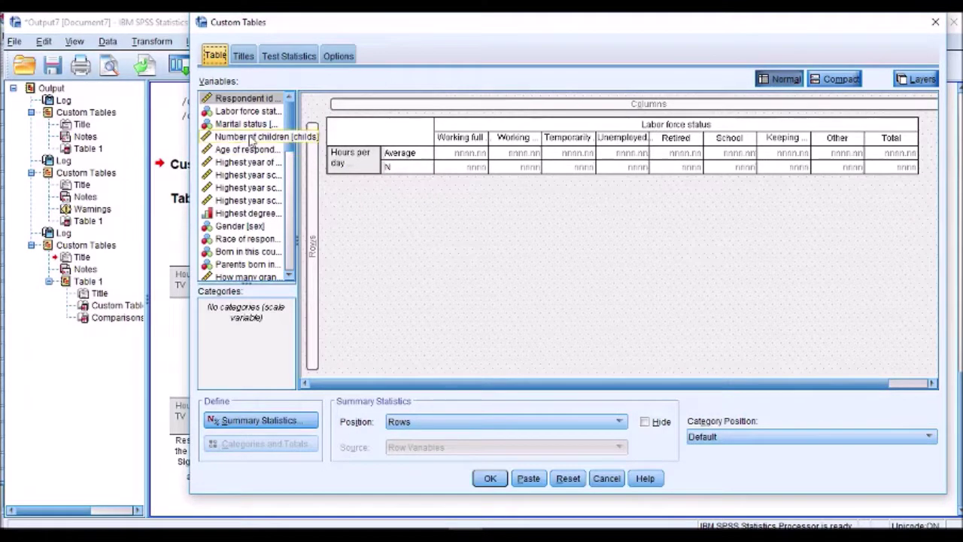
{"action": "left_click_drag", "start_coordinate": [248, 143], "coordinate": [341, 188]}
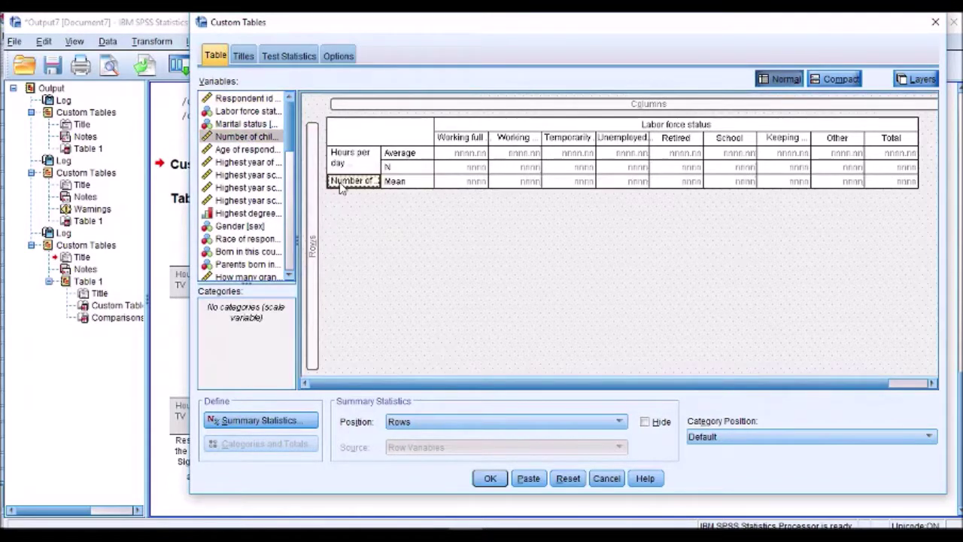
Apply the Average and N summary statistics of Hours per day watching TV to all the row variables
{"action": "left_click", "coordinate": [355, 164]}
{"action": "left_click", "coordinate": [277, 421]}
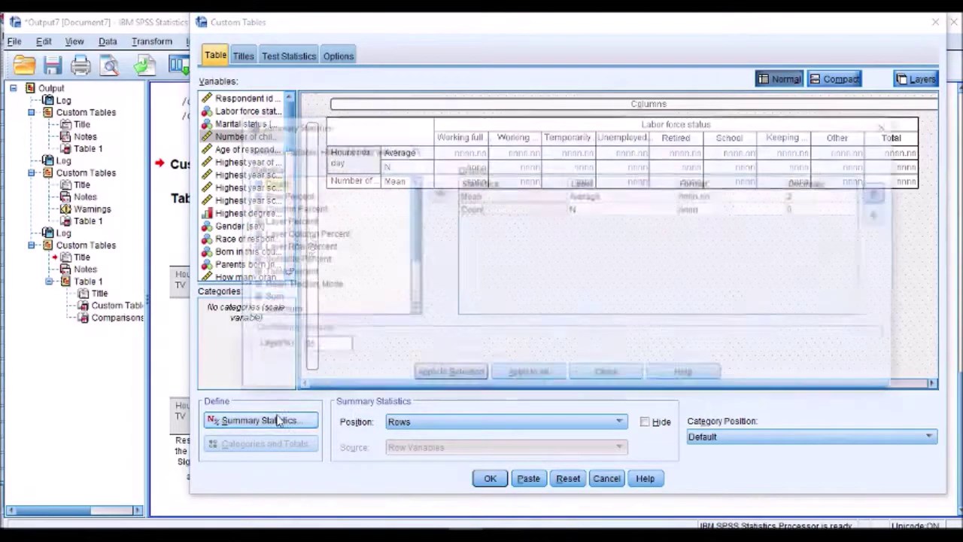
{"action": "left_click", "coordinate": [527, 376]}
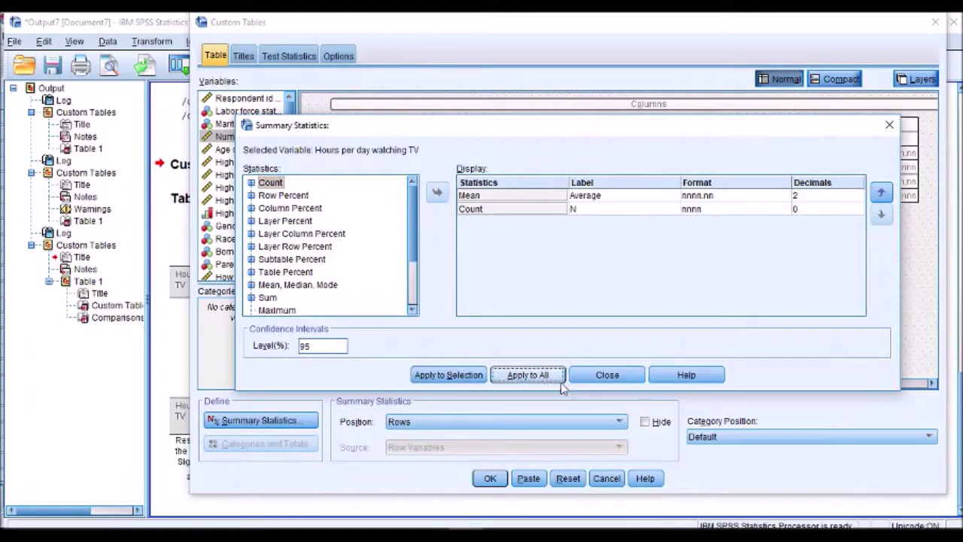
{"action": "left_click", "coordinate": [602, 377]}
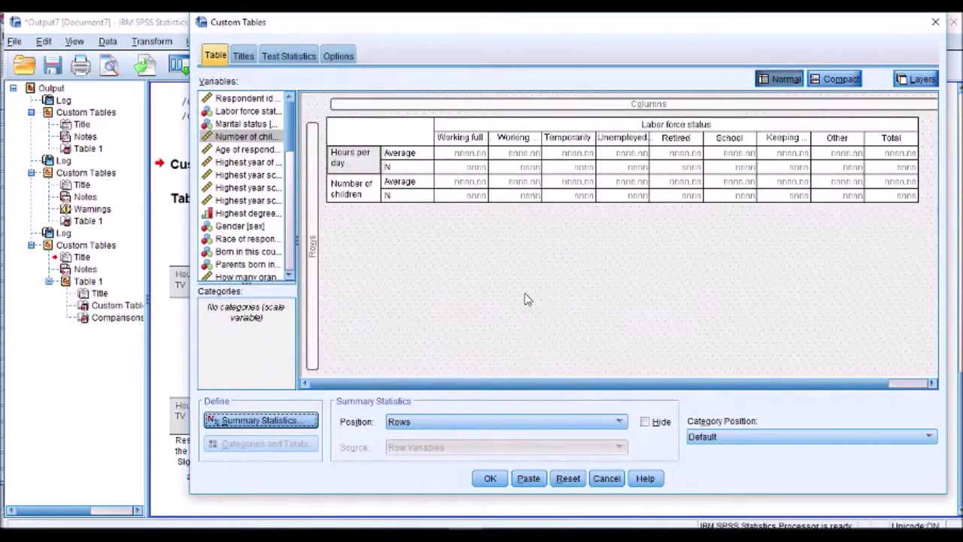
Generate the table with both row variables and review its averages and column means comparisons
{"action": "left_click", "coordinate": [493, 479]}
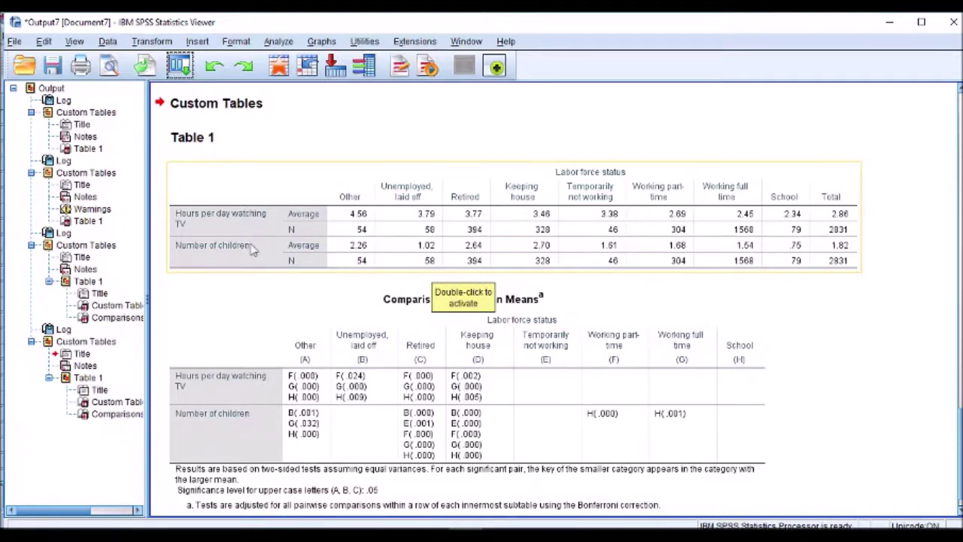
{"action": "left_click", "coordinate": [233, 227]}
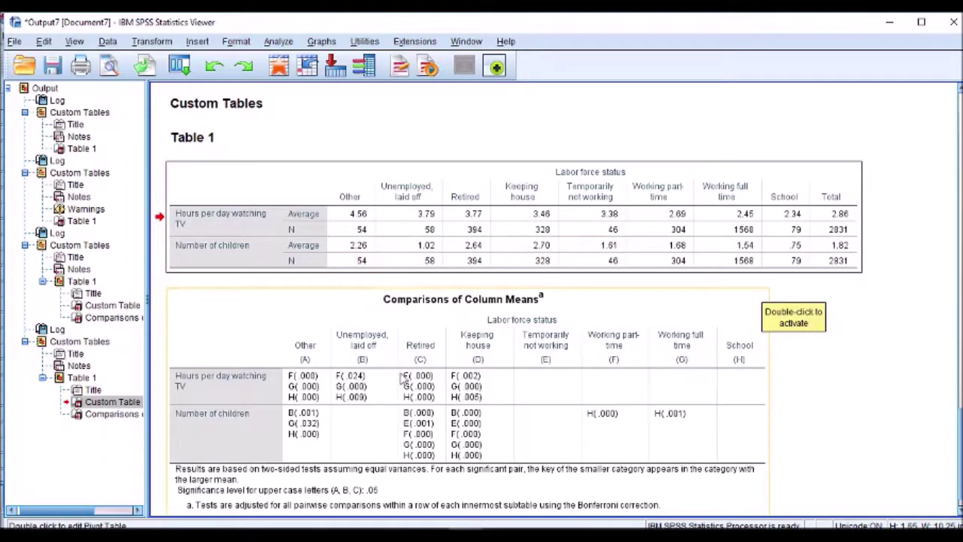
{"action": "scroll", "coordinate": [368, 404], "scroll_direction": "down", "scroll_amount": 1}
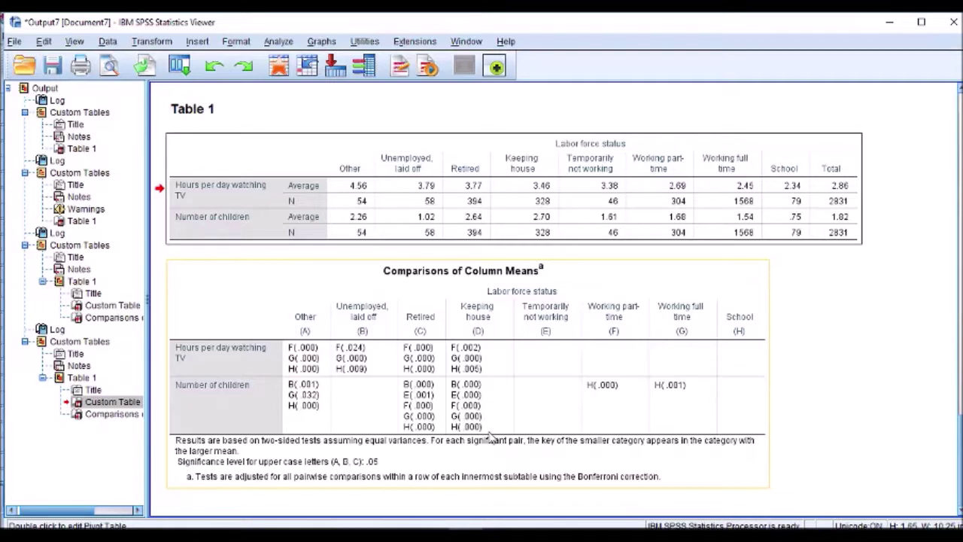
Open the newest custom table in the pivot table editor, close the pivoting trays and bring the whole table into view
{"action": "left_click", "coordinate": [300, 219]}
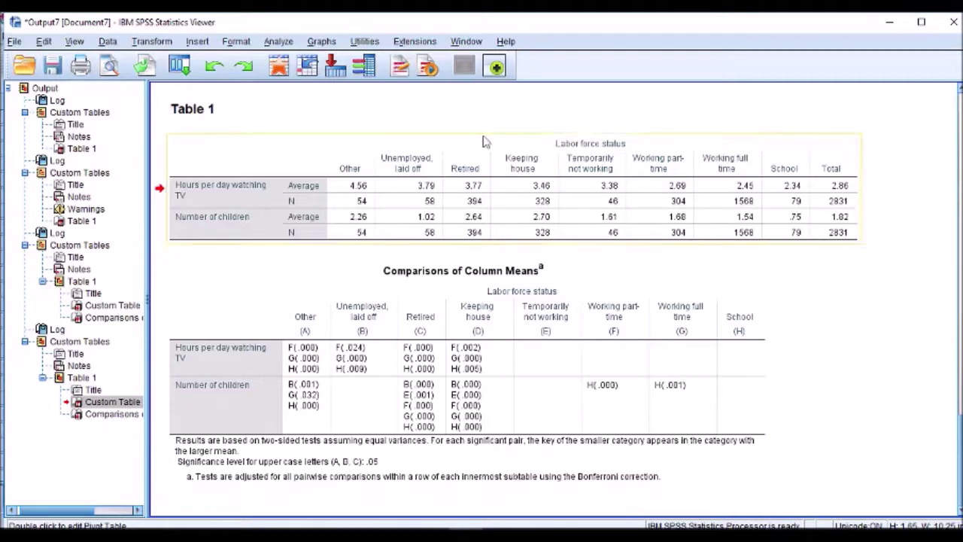
{"action": "double_click", "coordinate": [299, 220]}
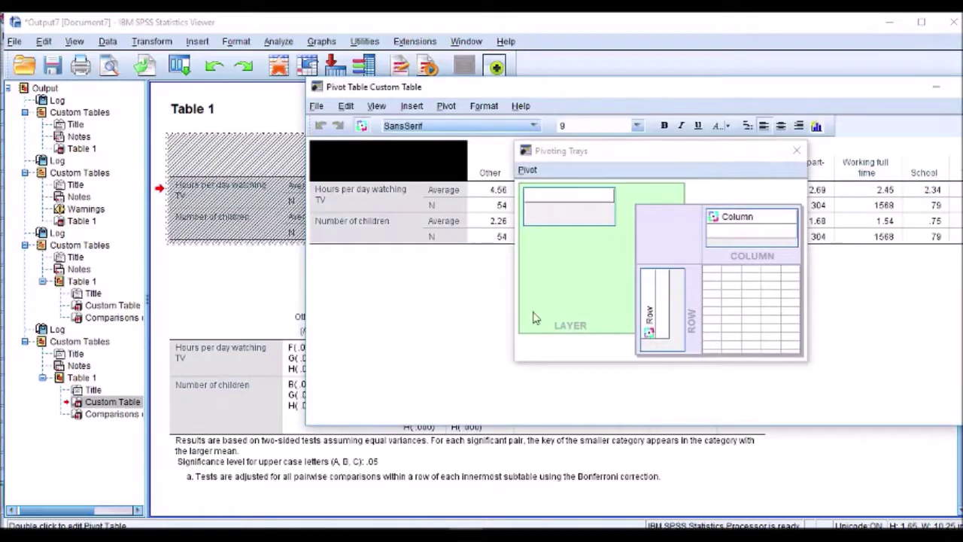
{"action": "left_click", "coordinate": [798, 153]}
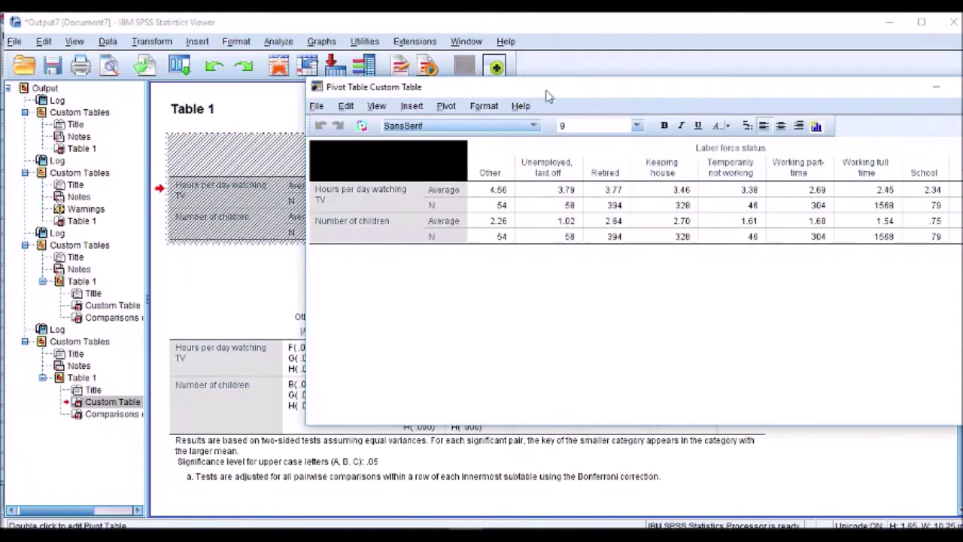
{"action": "left_click_drag", "start_coordinate": [549, 95], "coordinate": [391, 97]}
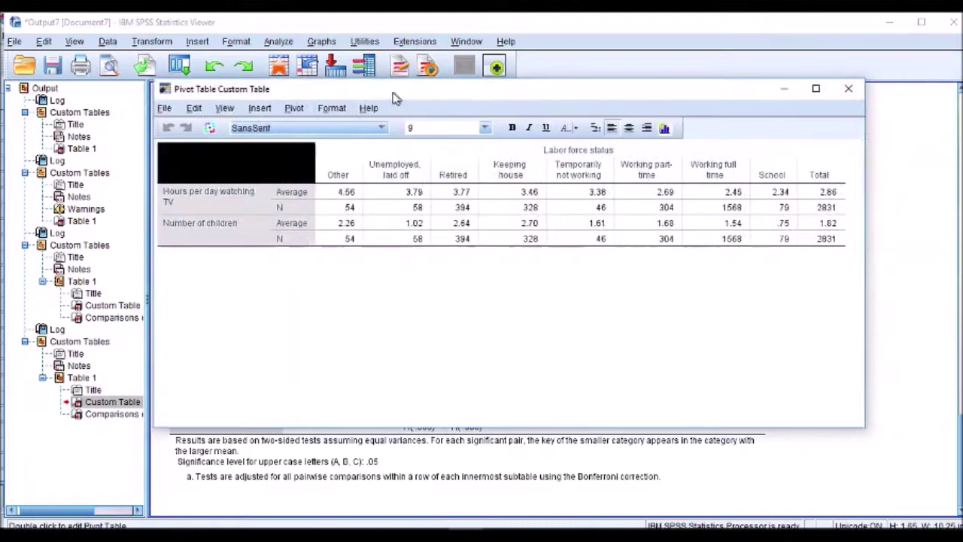
Create a bar graph from the Average data cells of Hours per day watching TV and view it in the output
{"action": "left_click", "coordinate": [293, 194]}
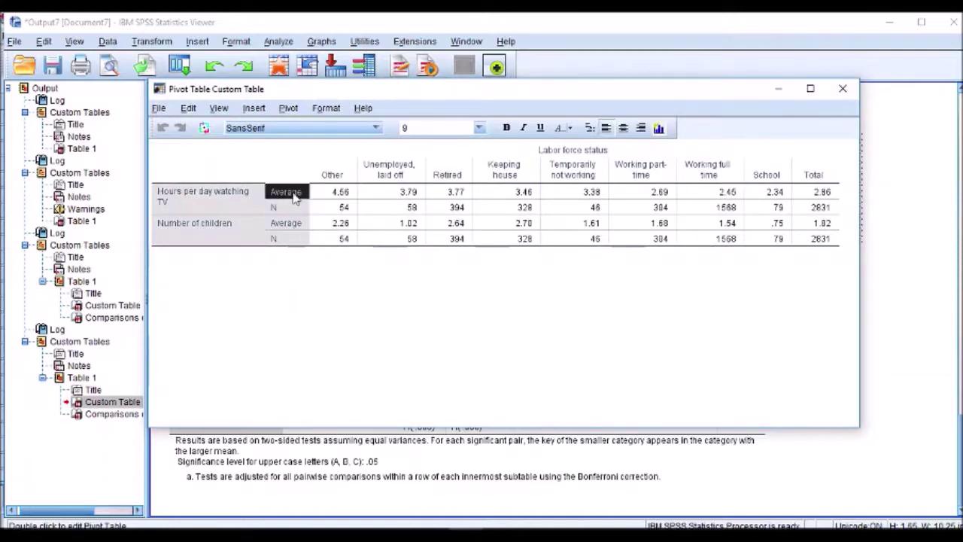
{"action": "right_click", "coordinate": [293, 194]}
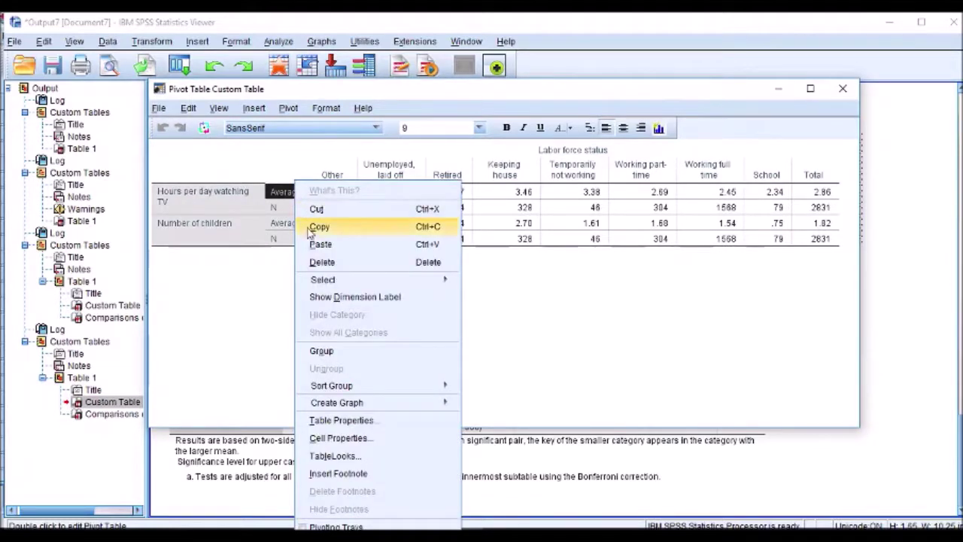
{"action": "mouse_move", "coordinate": [374, 286]}
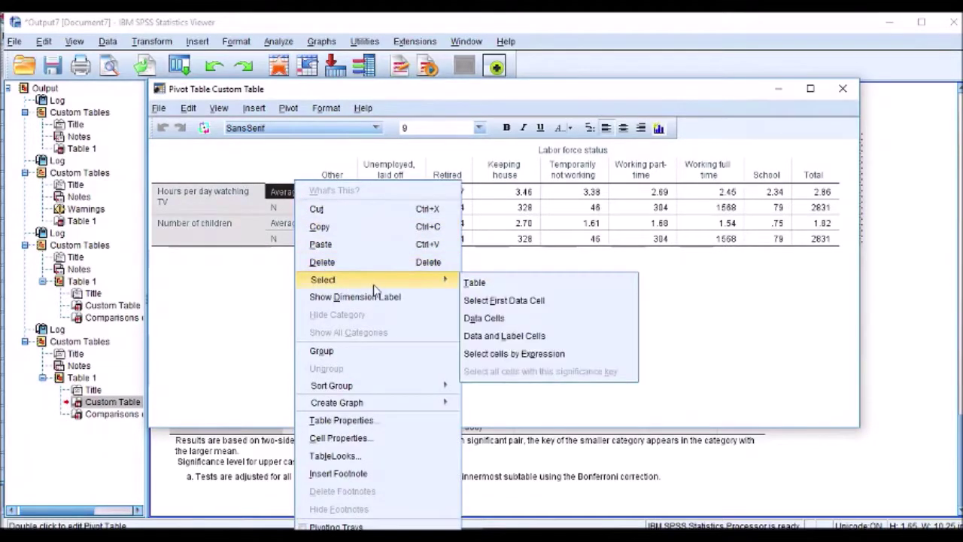
{"action": "left_click", "coordinate": [472, 317]}
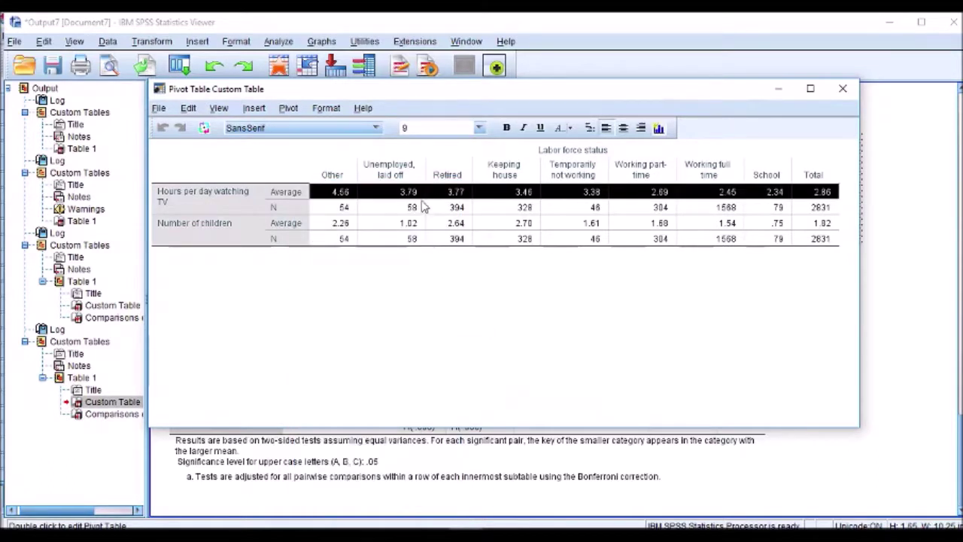
{"action": "right_click", "coordinate": [425, 197]}
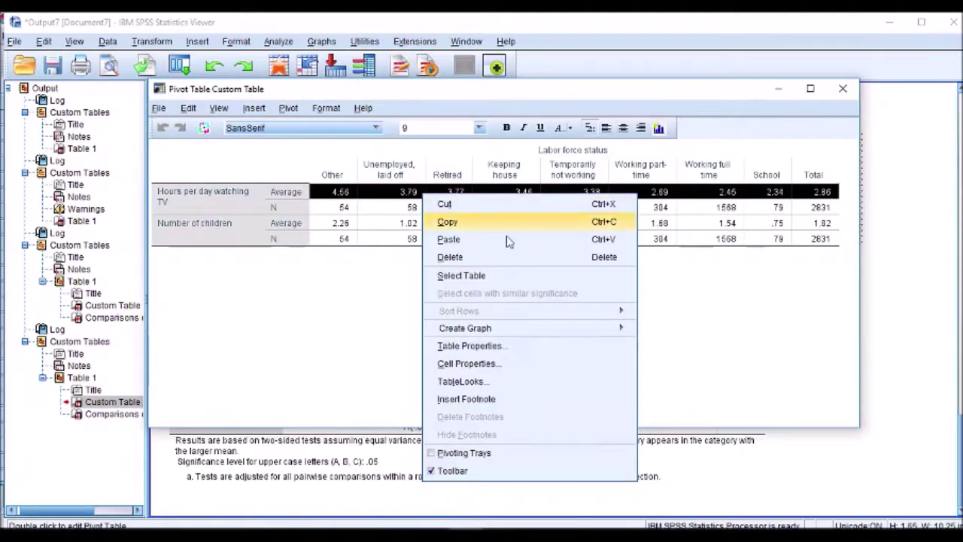
{"action": "mouse_move", "coordinate": [628, 335]}
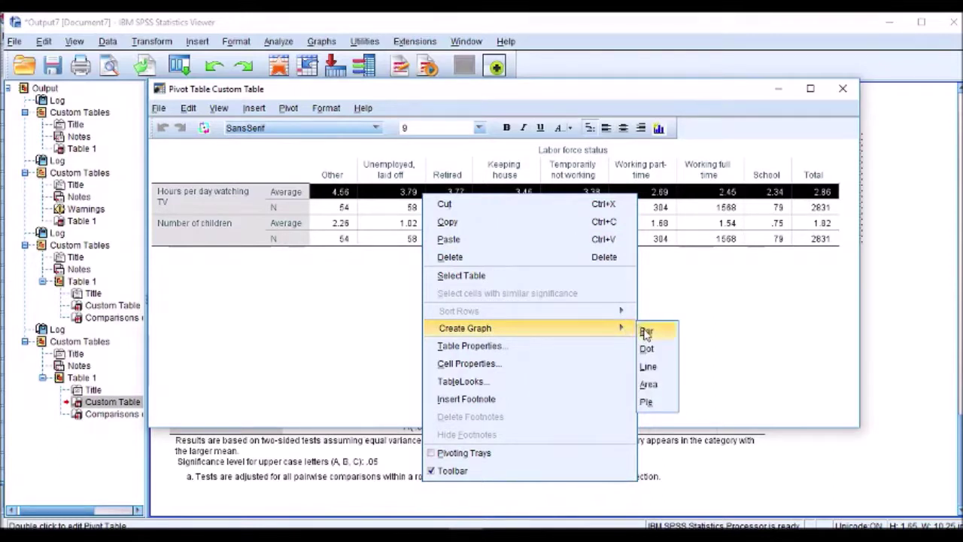
{"action": "left_click", "coordinate": [645, 331]}
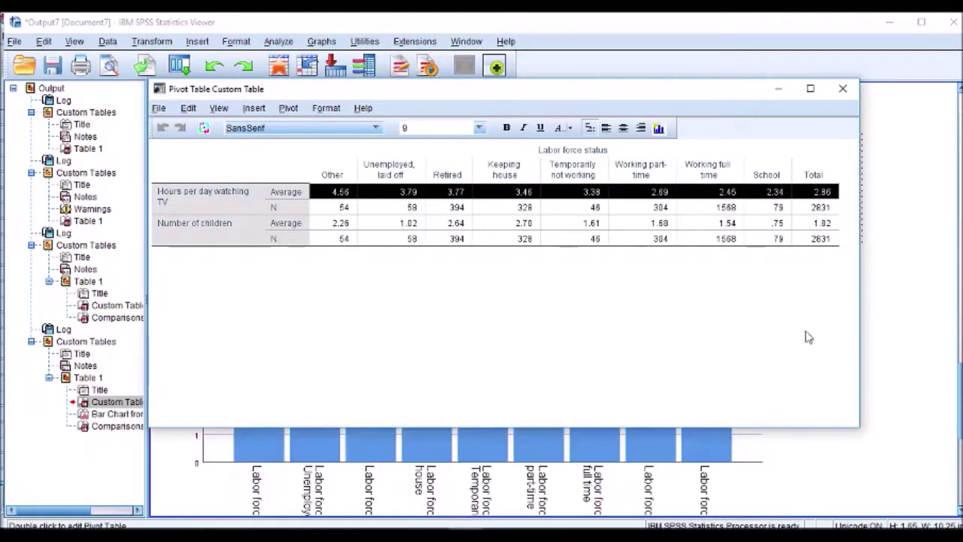
{"action": "left_click", "coordinate": [843, 91]}
{"action": "scroll", "coordinate": [810, 359], "scroll_direction": "down", "scroll_amount": 6}
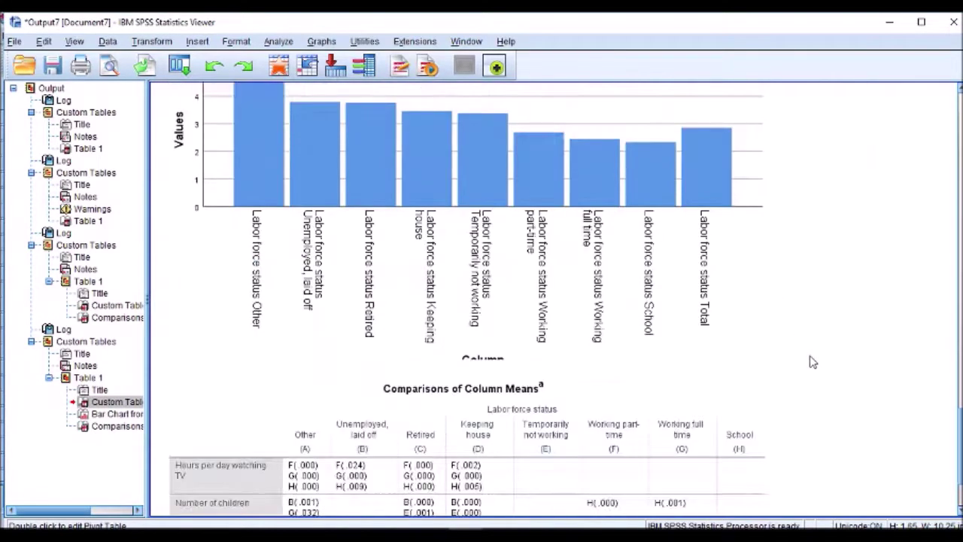
{"action": "scroll", "coordinate": [810, 362], "scroll_direction": "up", "scroll_amount": 2}
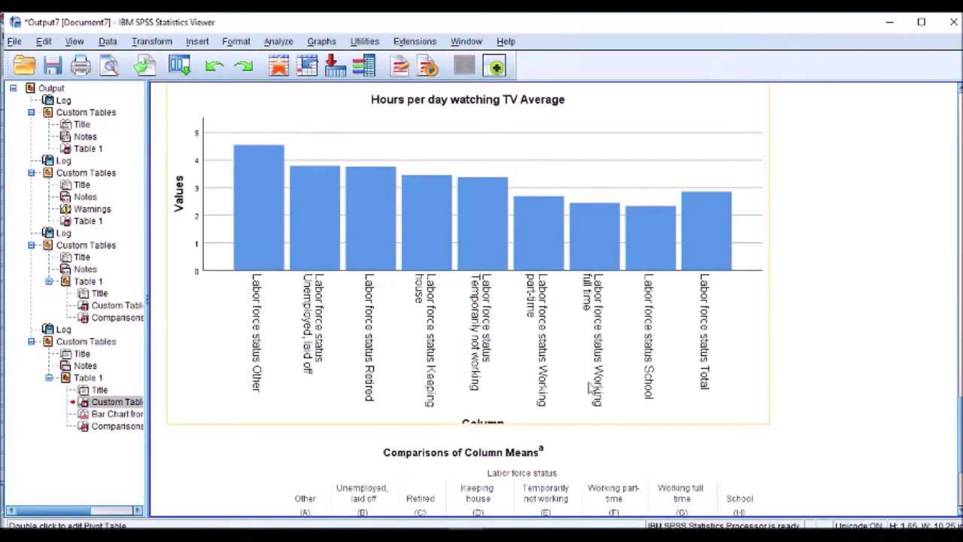